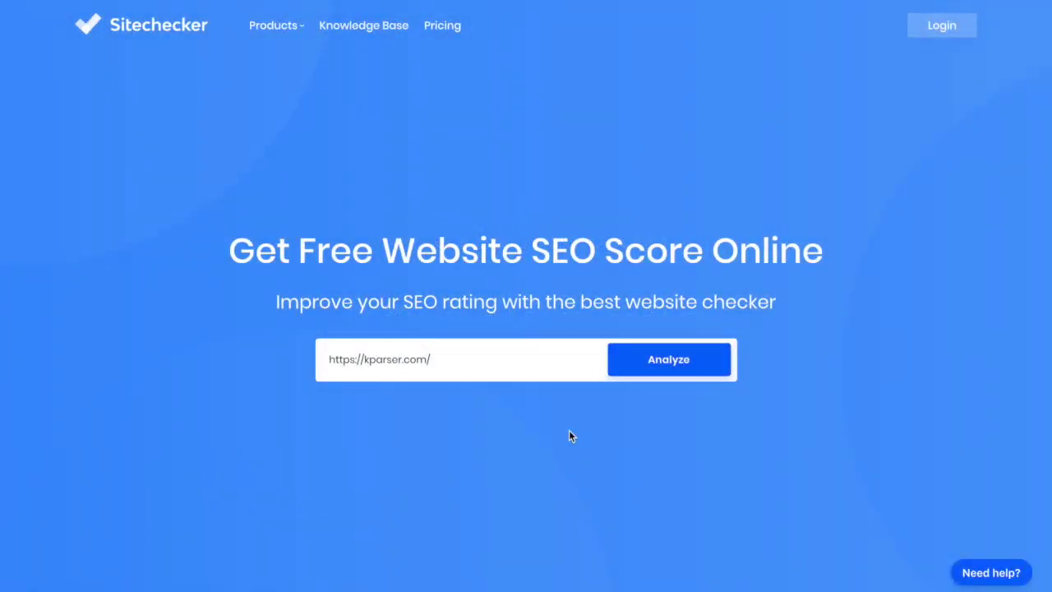
left_click(623, 372)
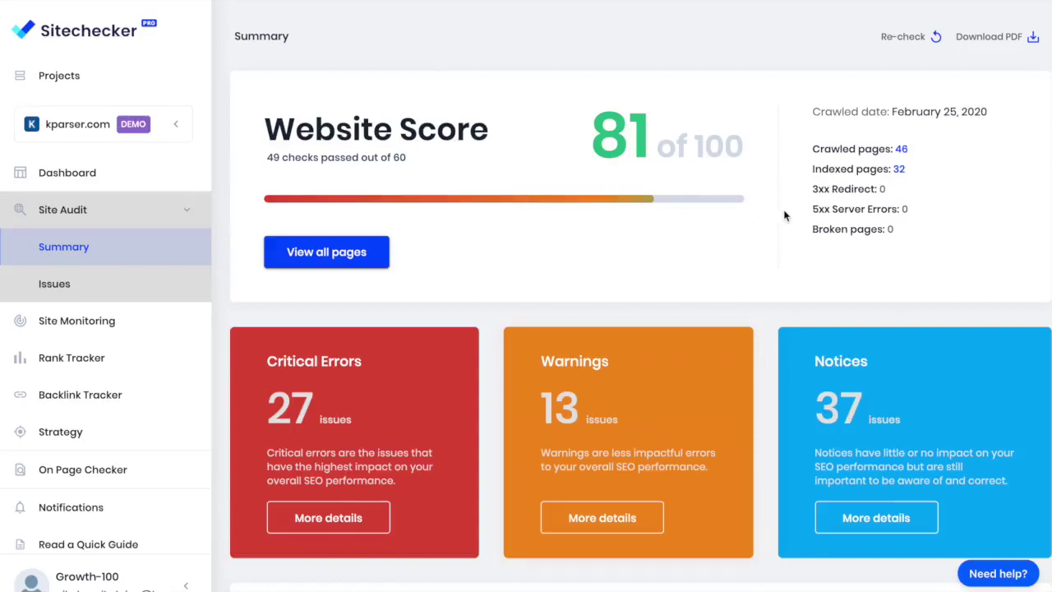
- Scroll to the All Issues list and open the 'Description is missing' explanation (12 pages)
scroll(783, 216, "down", 4)
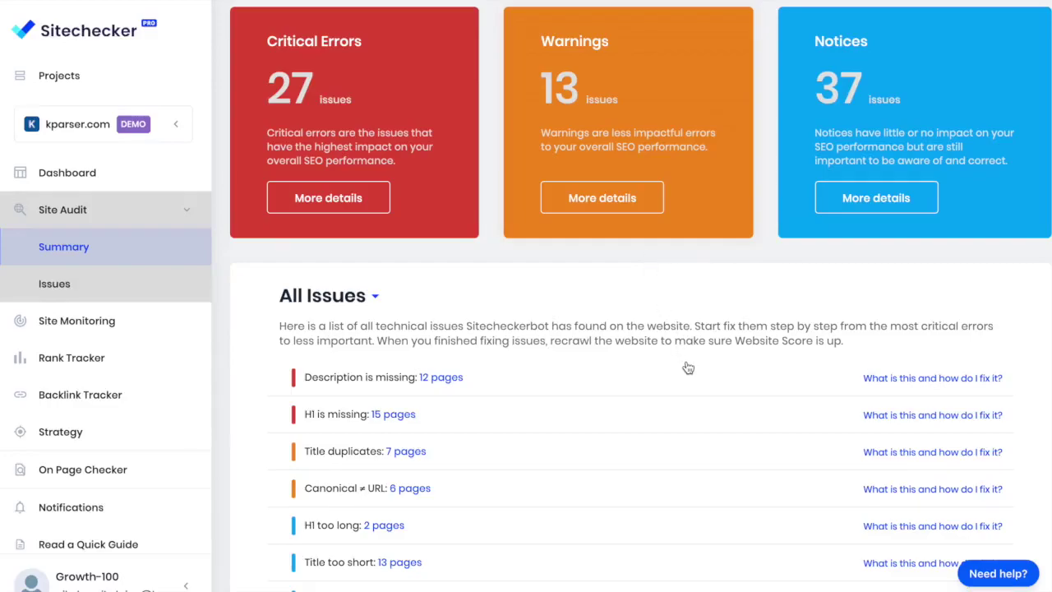
left_click(905, 382)
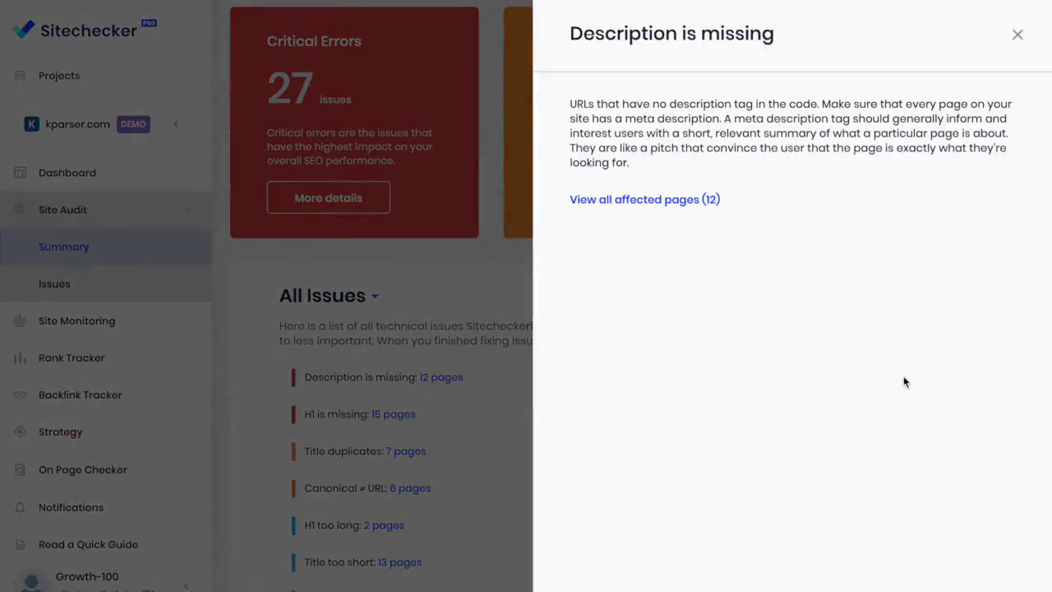
- Review the 12 kparser.com pages missing a meta description, then go to Site Monitoring
left_click(659, 199)
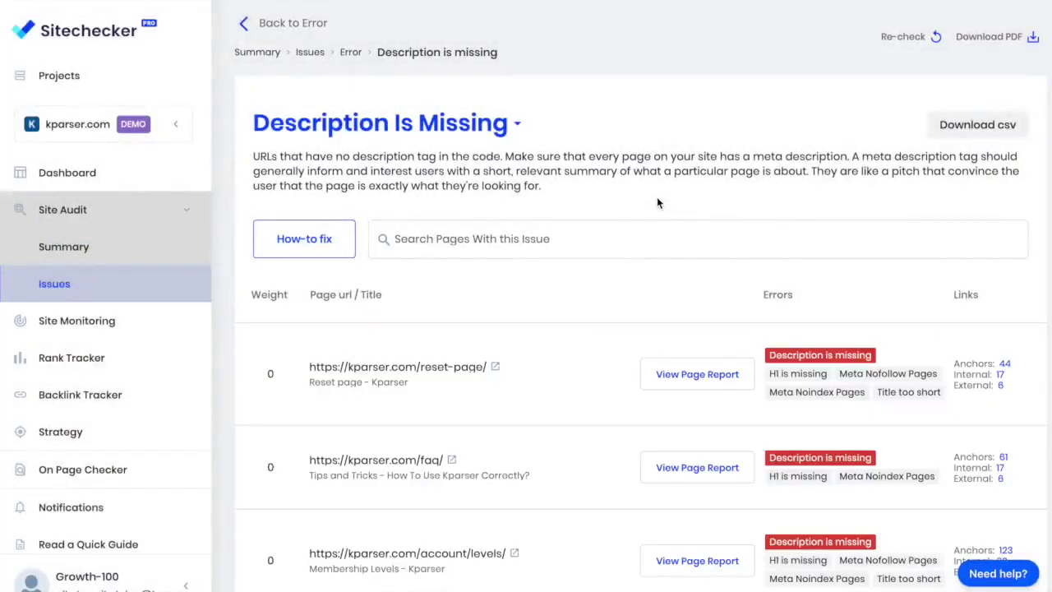
scroll(657, 200, "down", 5)
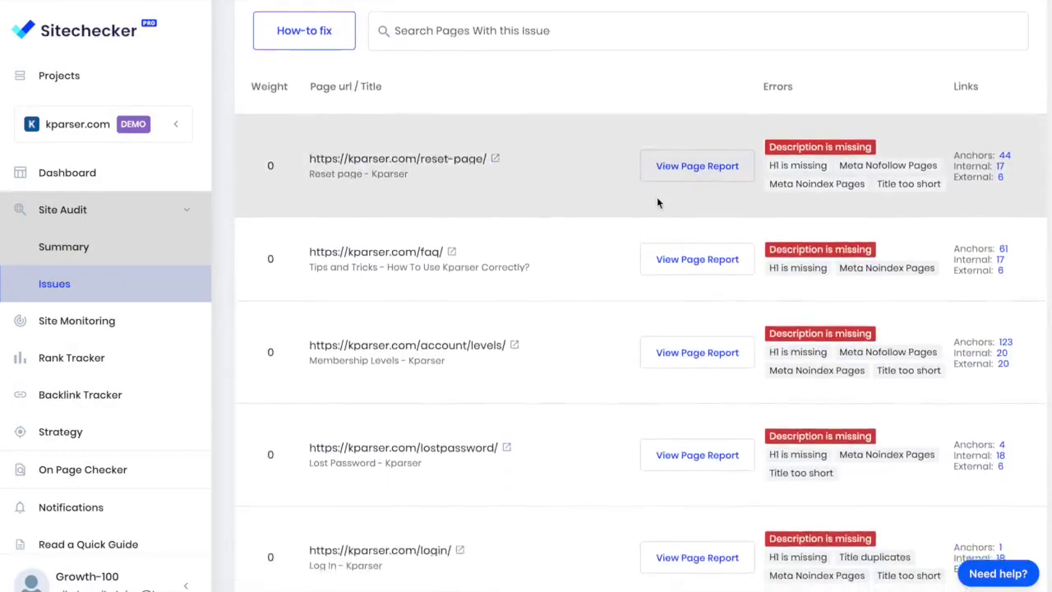
scroll(657, 203, "down", 1)
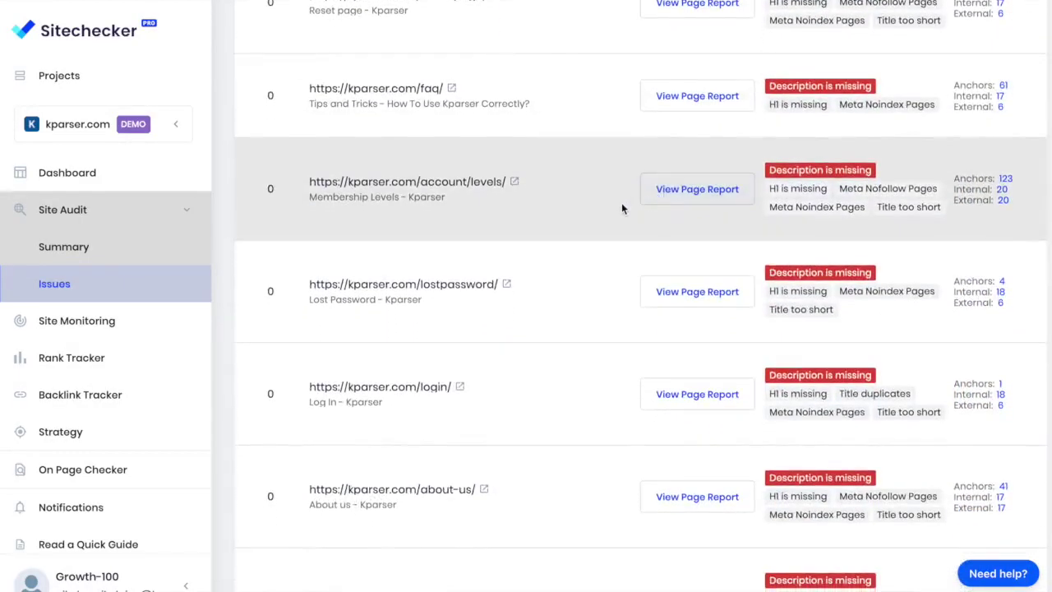
scroll(622, 208, "up", 5)
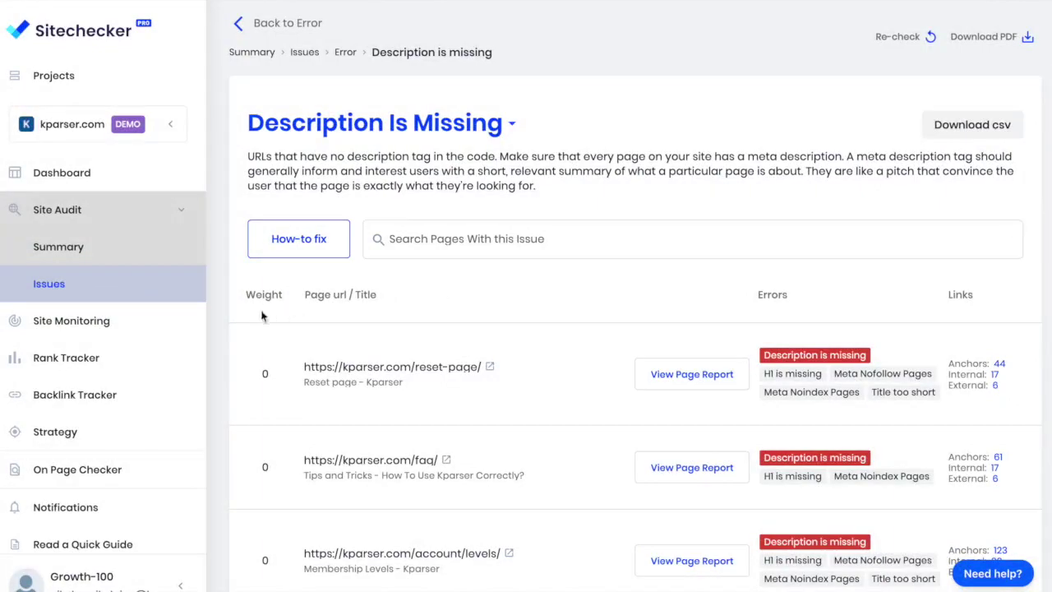
left_click(181, 323)
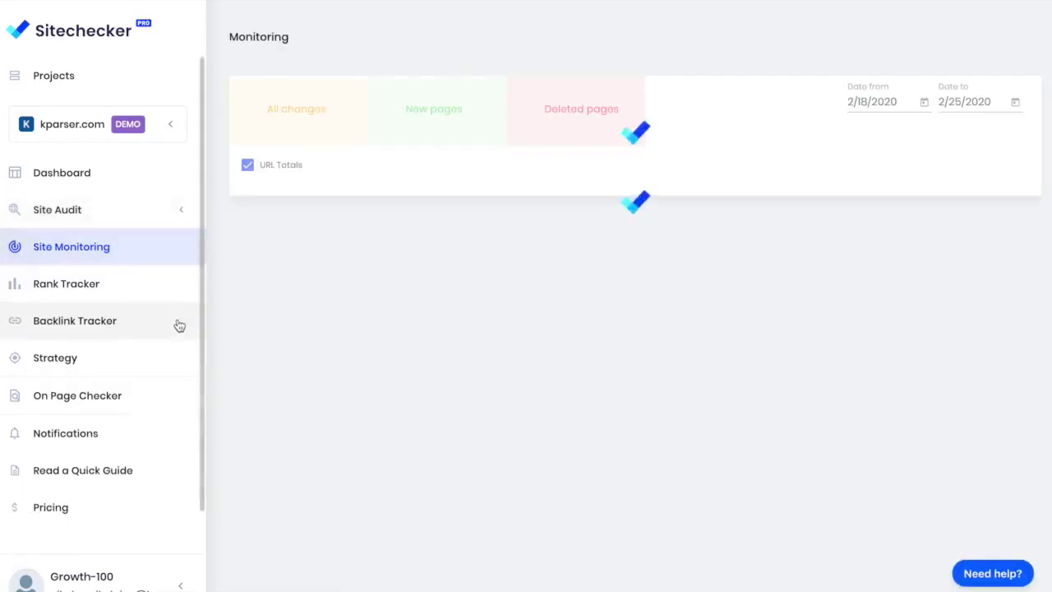
- Browse the monitoring timeline, expanding and collapsing the Oct 31 '2 description has changed' entry
scroll(215, 329, "down", 3)
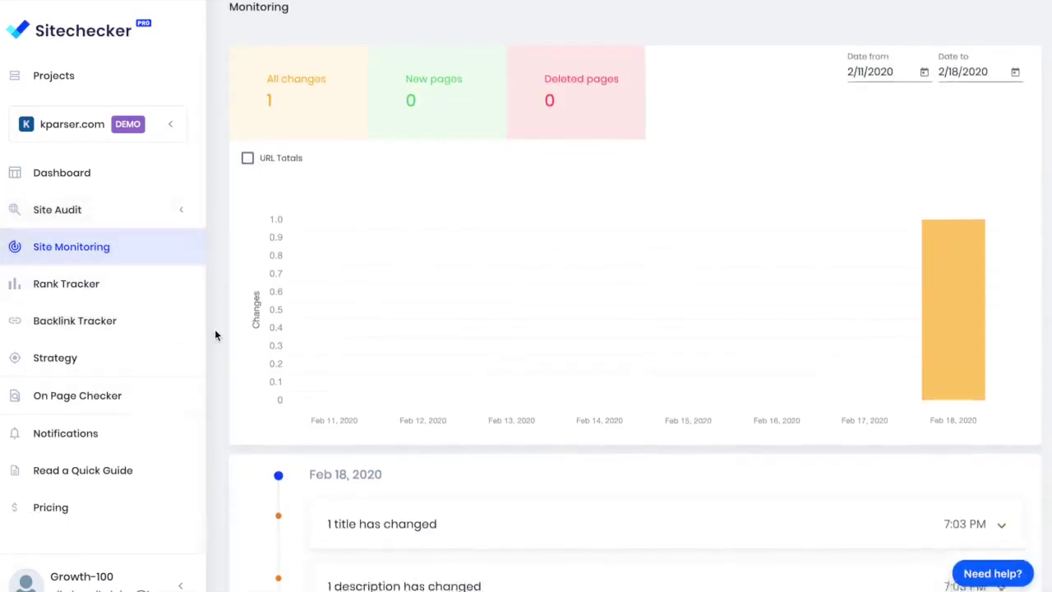
scroll(214, 328, "down", 5)
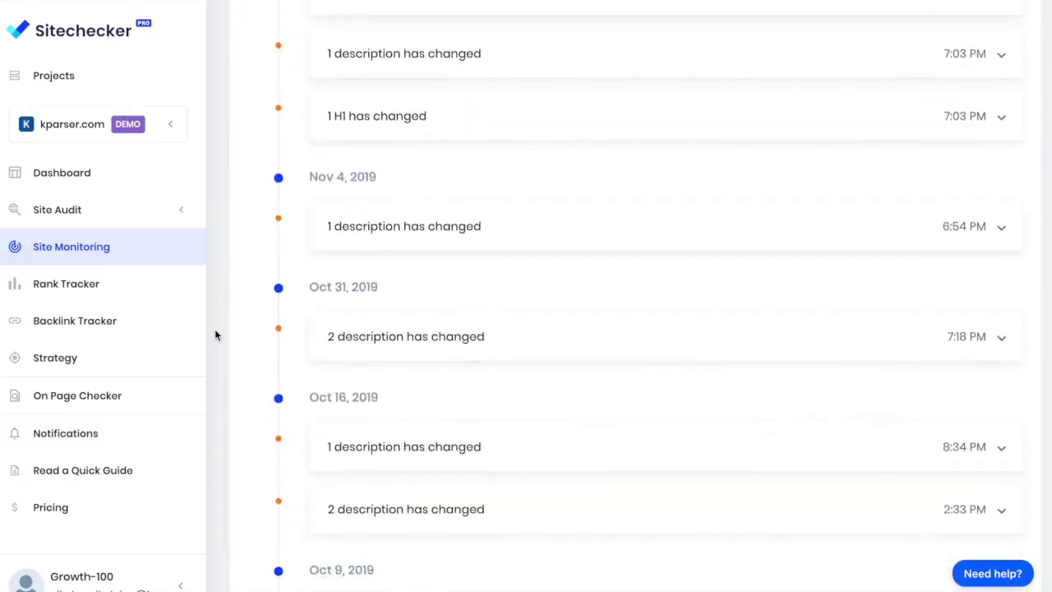
left_click(381, 334)
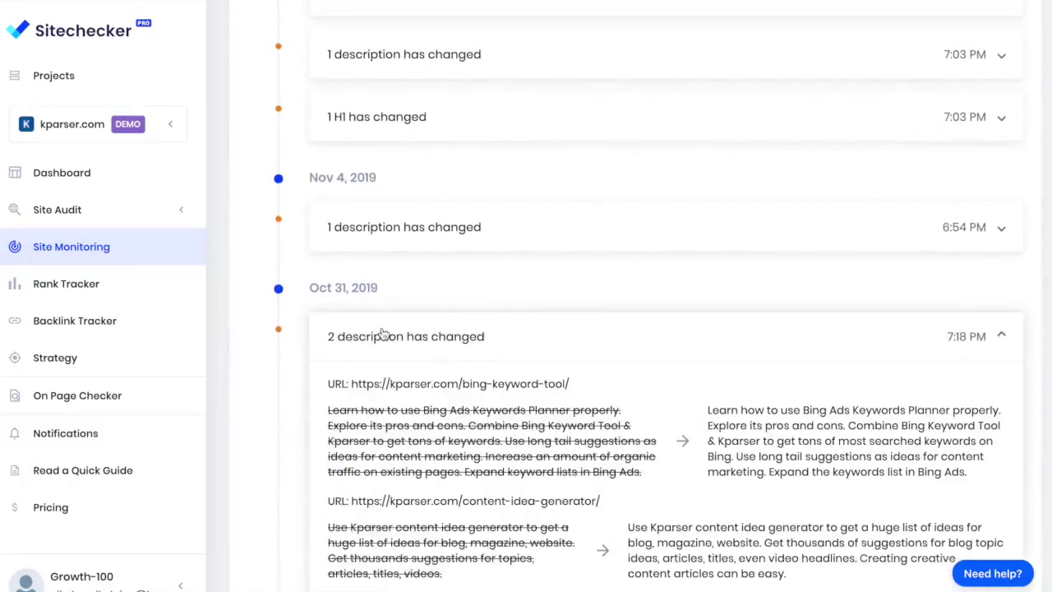
left_click(382, 334)
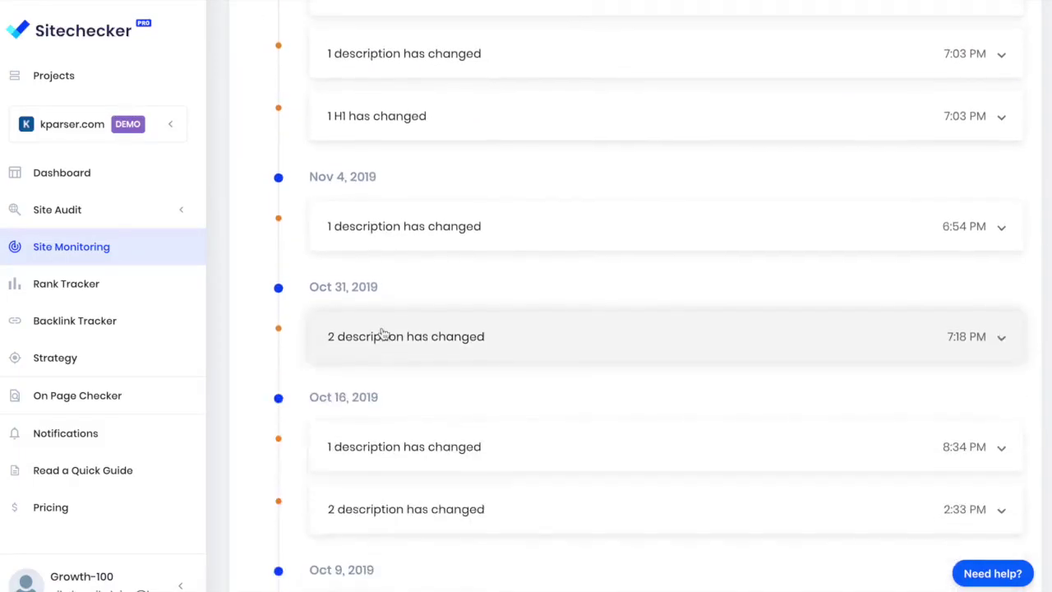
scroll(247, 355, "down", 4)
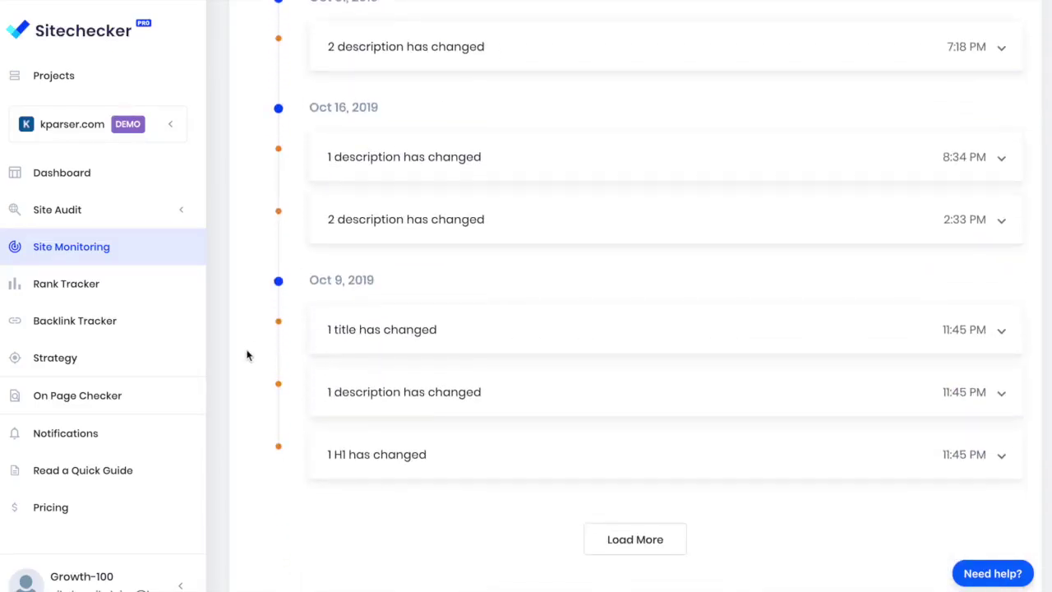
scroll(247, 355, "up", 8)
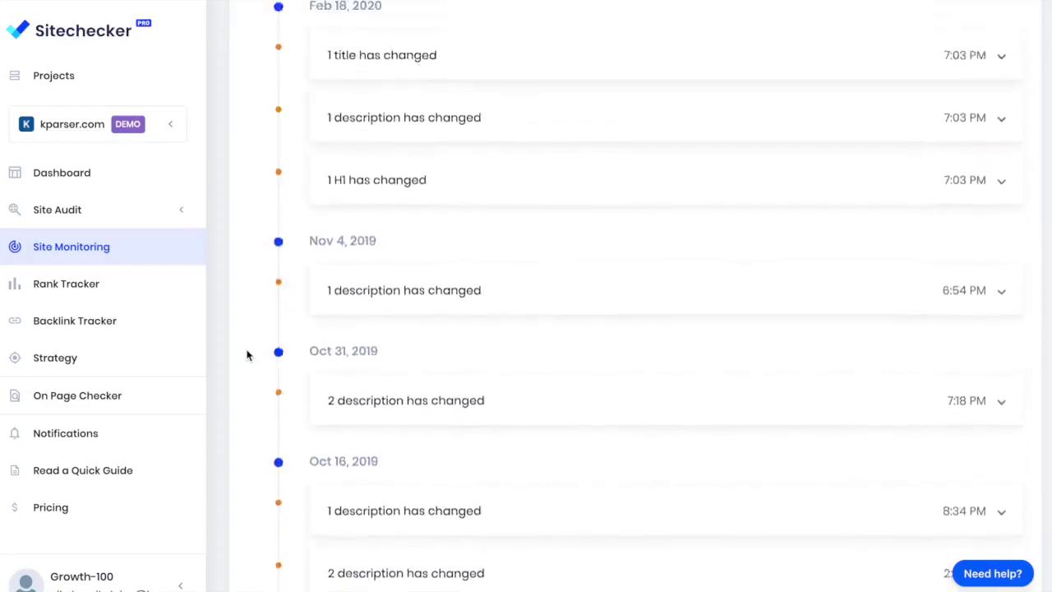
scroll(248, 355, "up", 3)
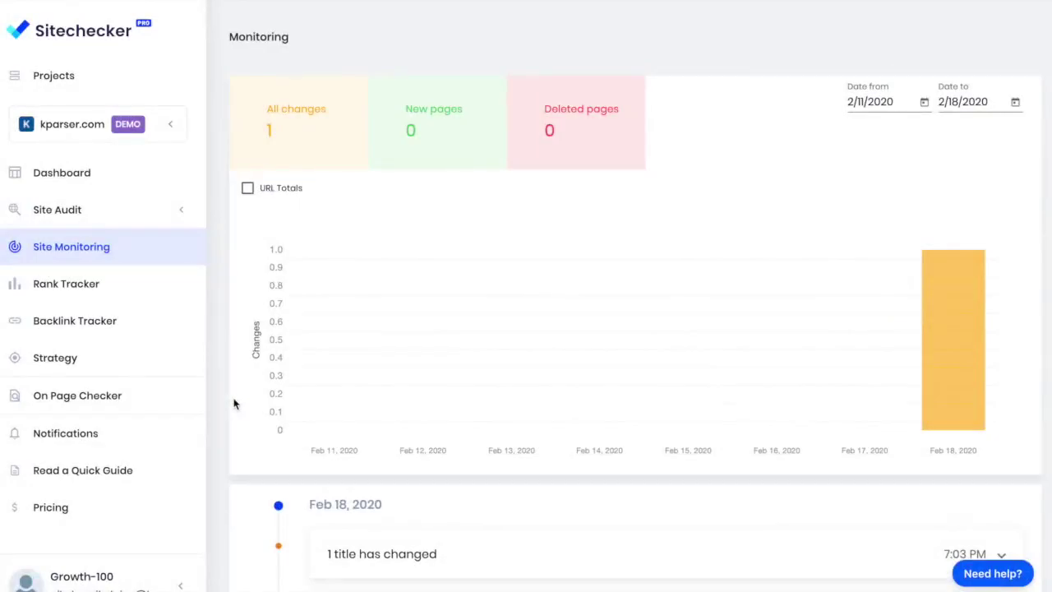
left_click(110, 295)
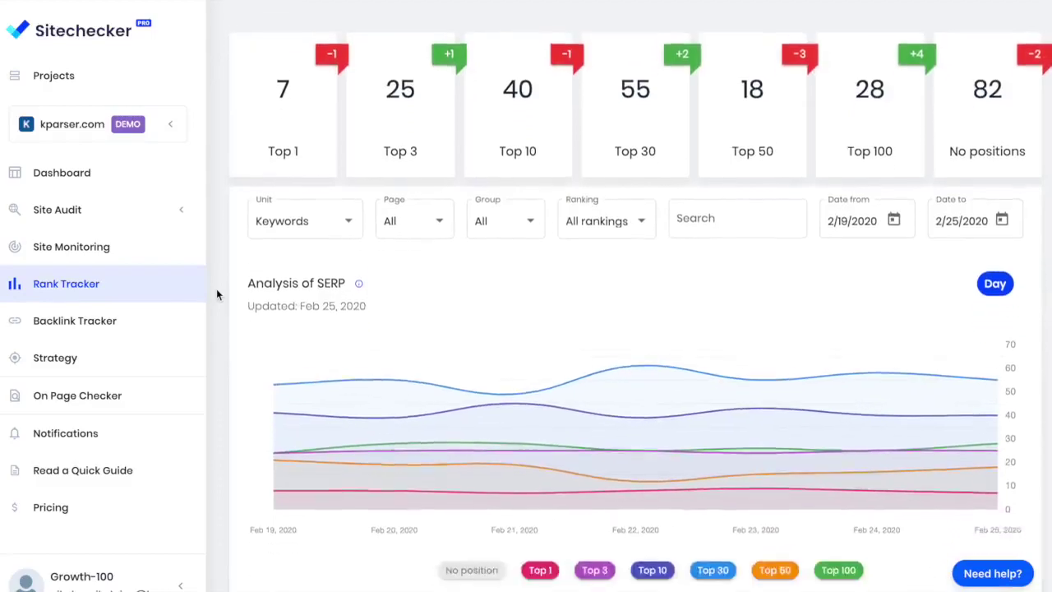
- Scroll through the Rank Tracker's Keywords positions table for kparser.com
scroll(216, 289, "down", 3)
scroll(216, 288, "down", 5)
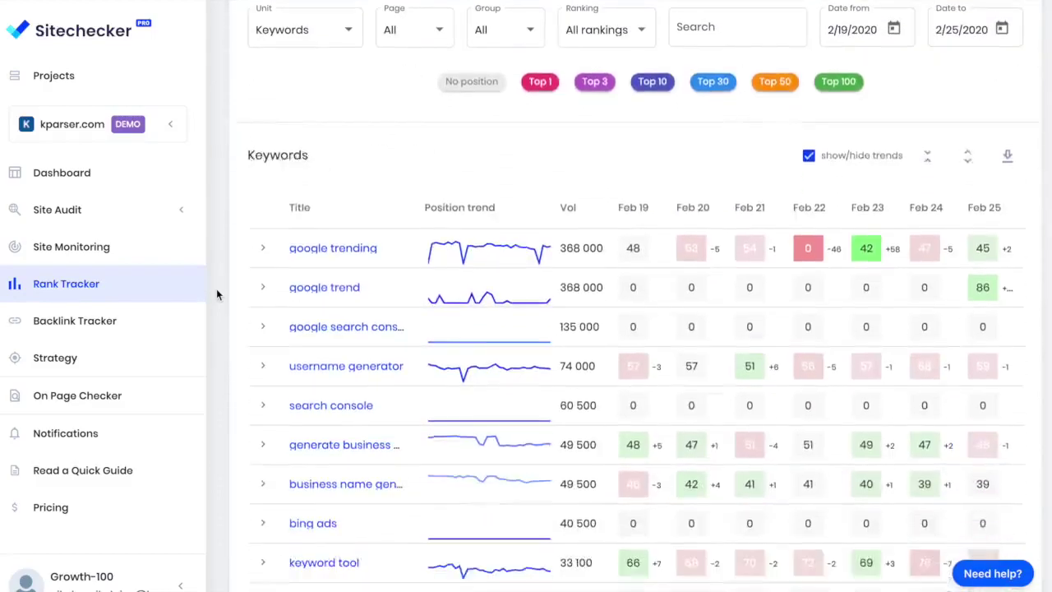
scroll(216, 289, "down", 1)
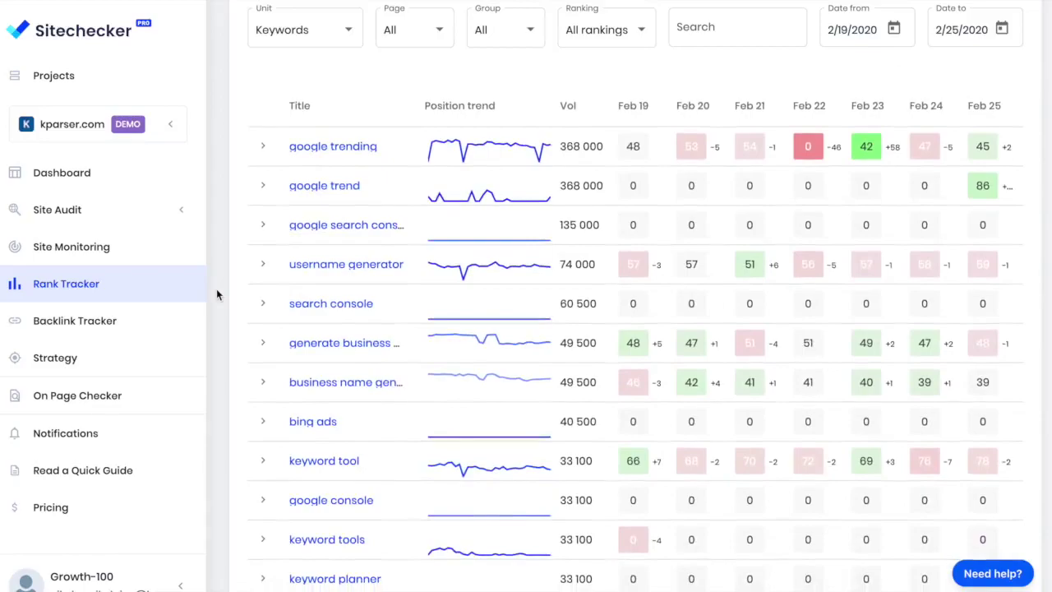
scroll(216, 288, "up", 8)
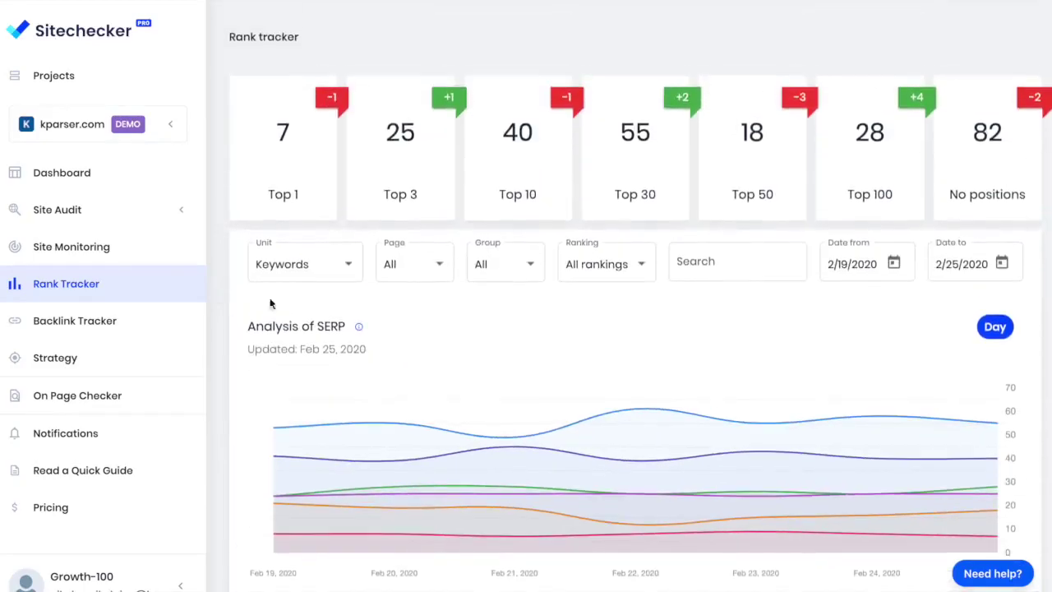
- Open the Ranking filter dropdown and browse its choices
left_click(606, 281)
scroll(615, 322, "down", 2)
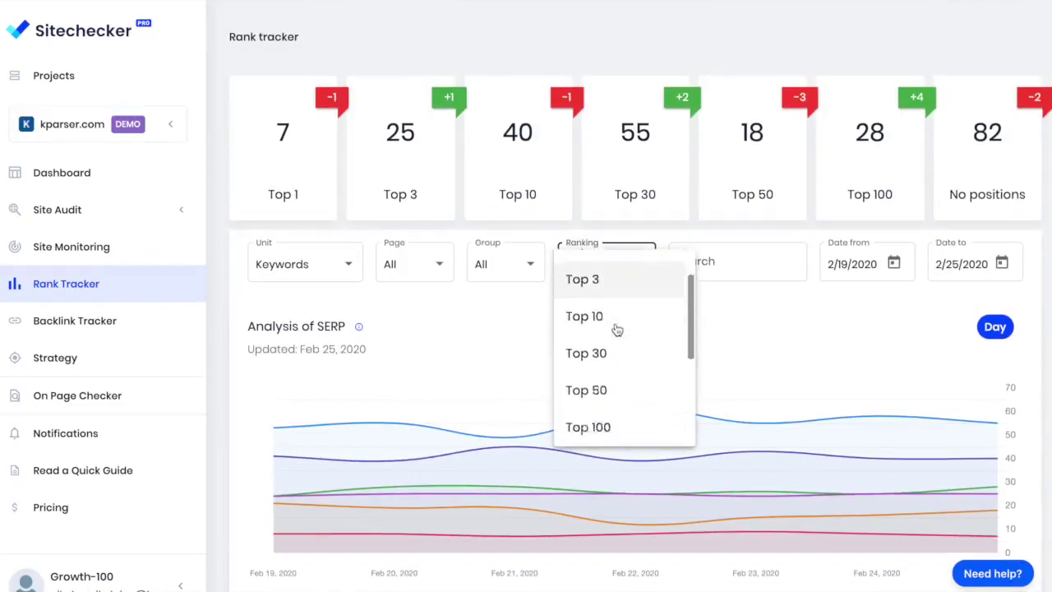
scroll(616, 329, "down", 3)
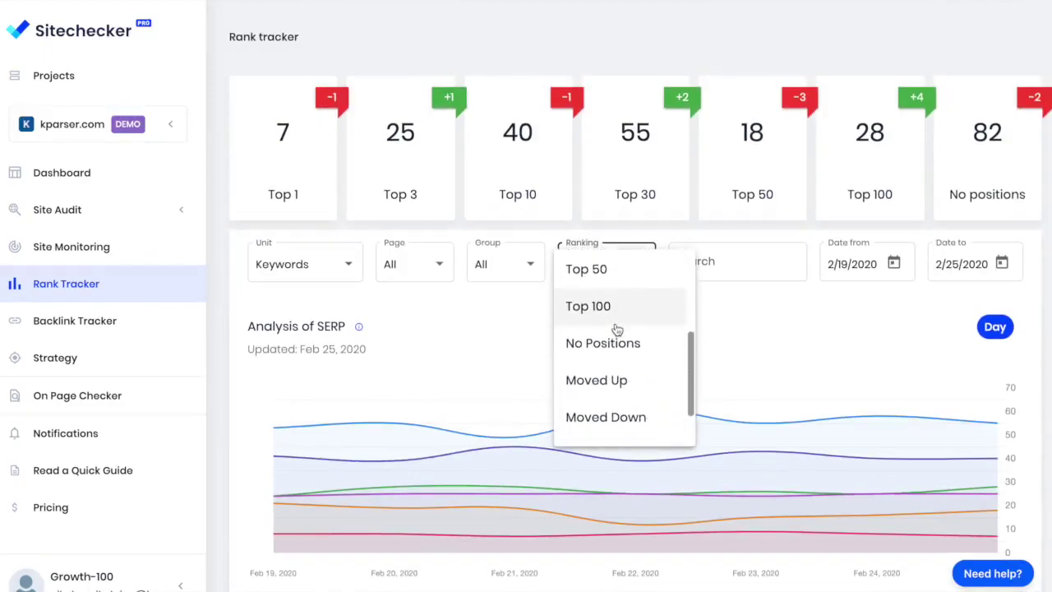
scroll(615, 327, "up", 3)
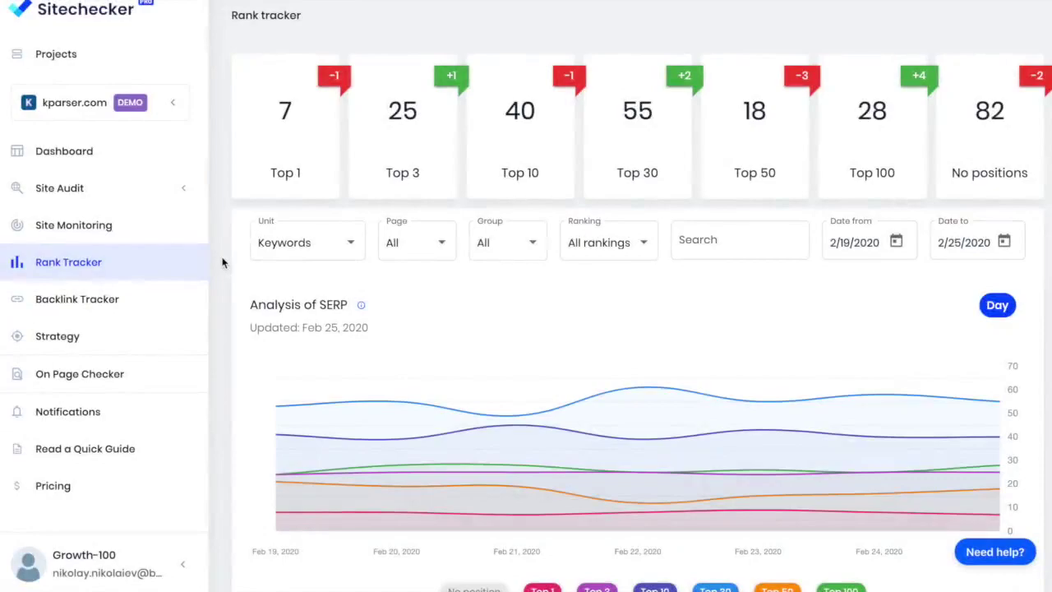
- Open the Backlink Tracker listing kparser.com's 1 371 backlinks
left_click(175, 306)
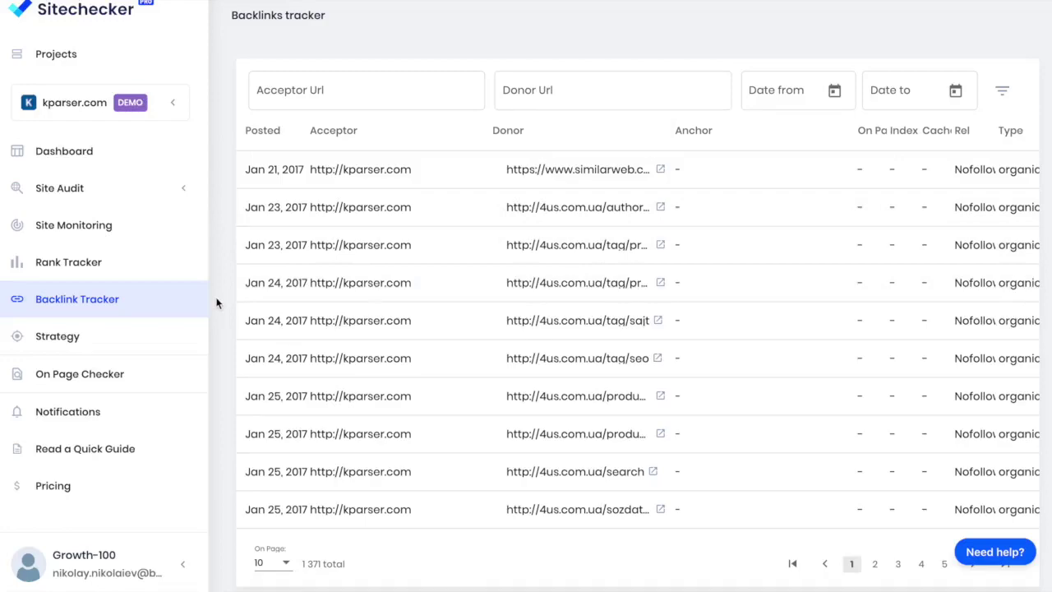
left_click(152, 386)
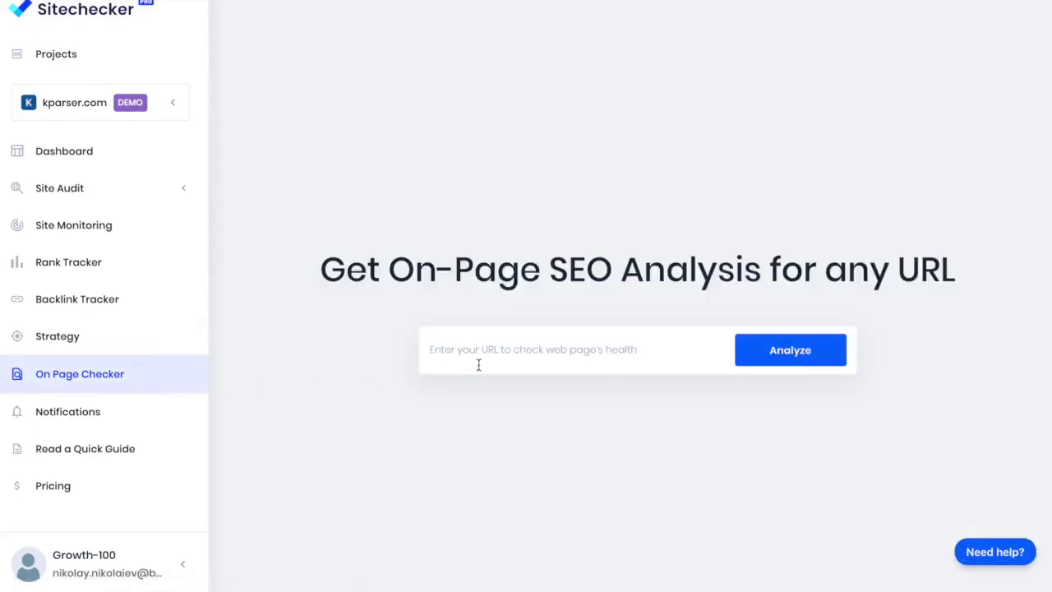
left_click(478, 365)
type("https://kparser.com/")
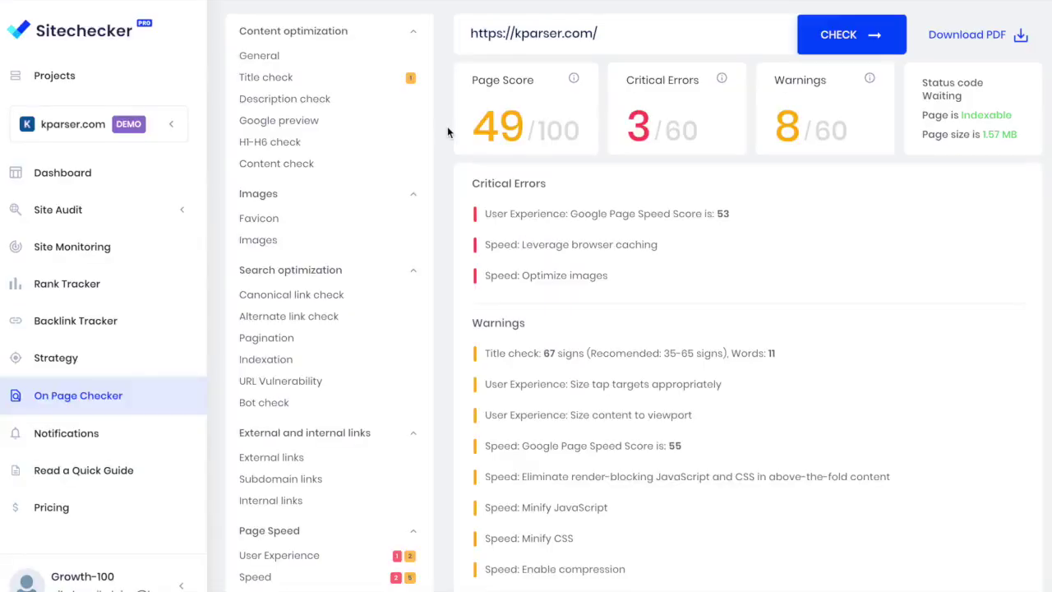
- Scroll through the on-page results: score 49/100, 3 critical errors, 8 warnings
scroll(447, 131, "down", 7)
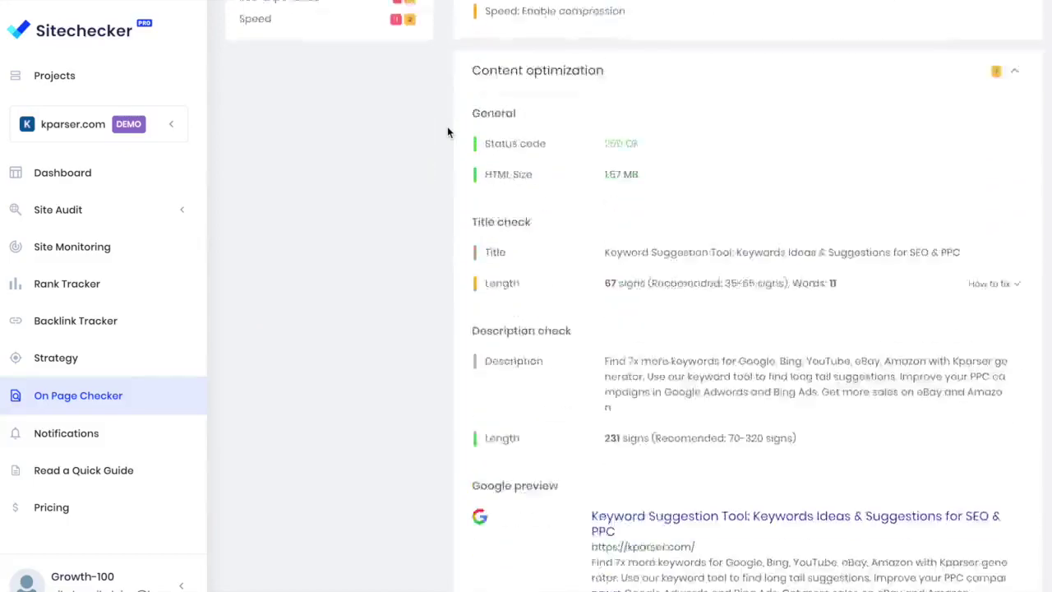
scroll(447, 131, "down", 6)
scroll(447, 131, "down", 5)
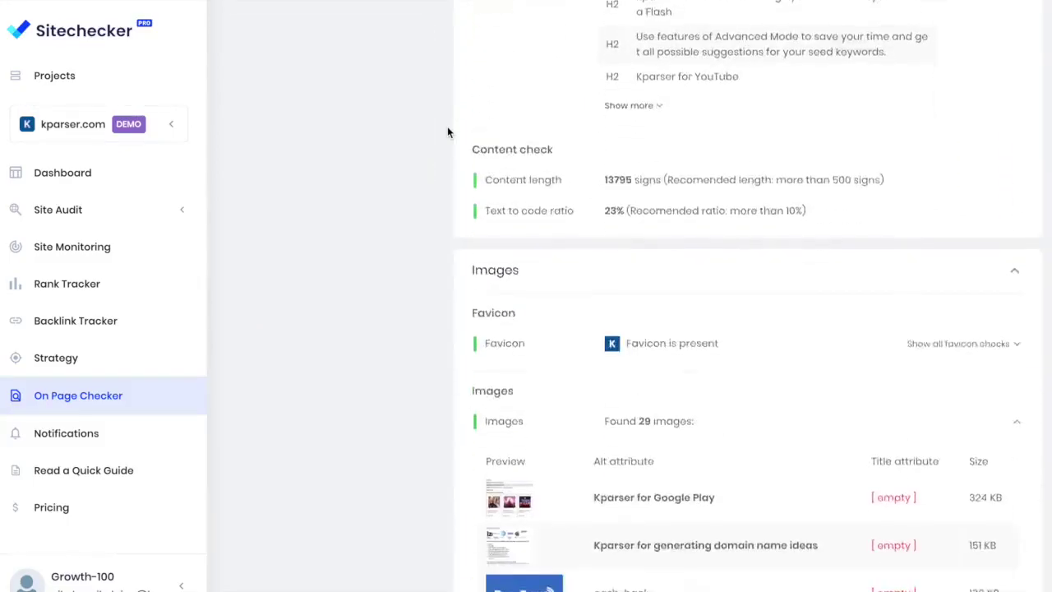
scroll(447, 131, "down", 1)
scroll(447, 131, "down", 6)
scroll(447, 131, "down", 8)
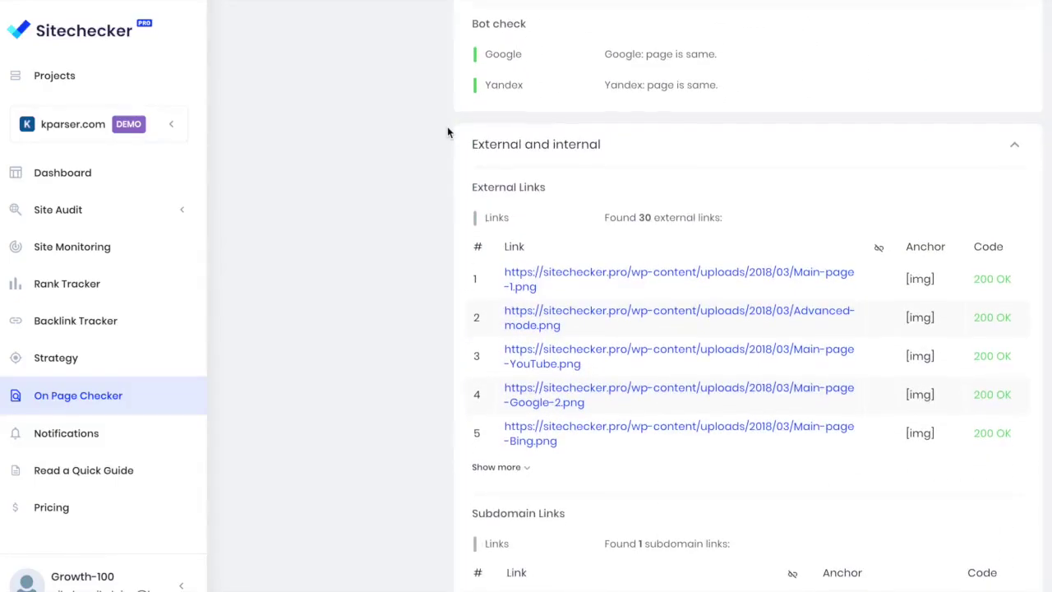
scroll(447, 131, "down", 15)
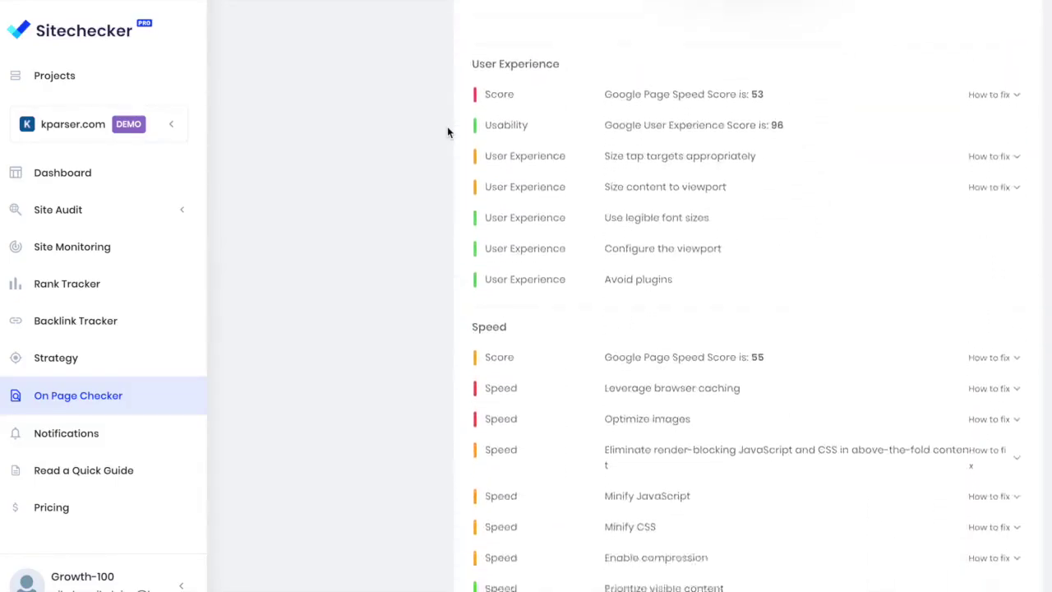
scroll(447, 131, "down", 1)
scroll(447, 132, "down", 1)
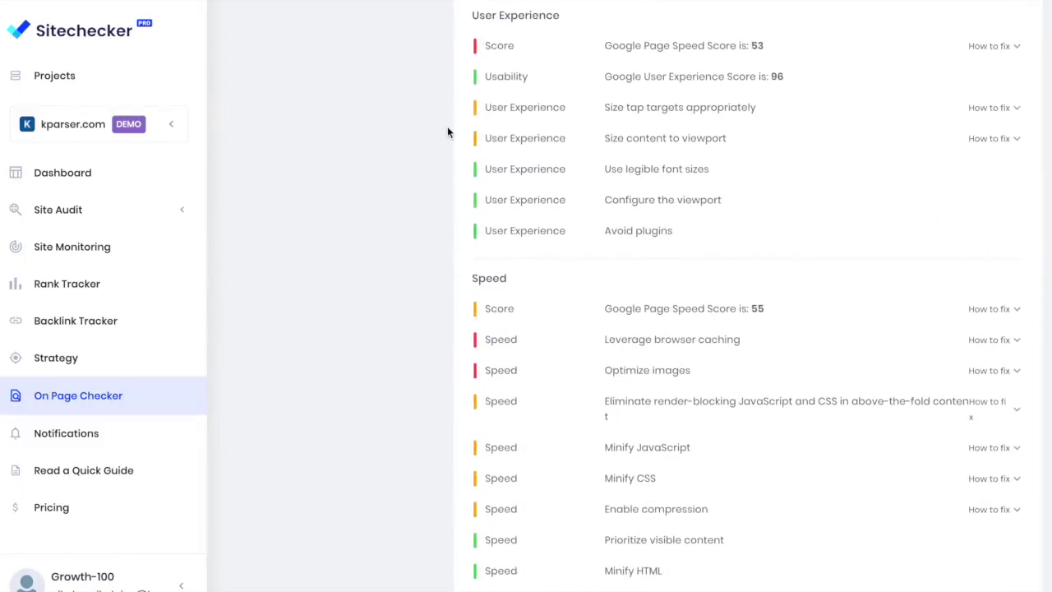